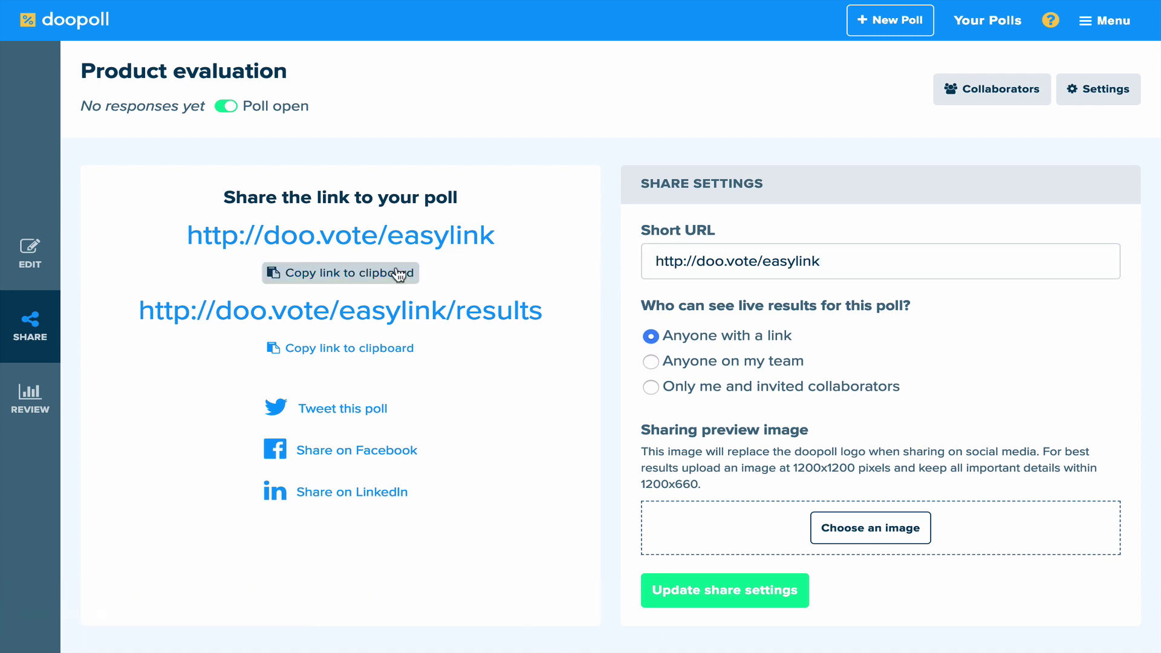
# Copy the poll's short link and answer the first question with 'I love it!'
pyautogui.click(399, 273)
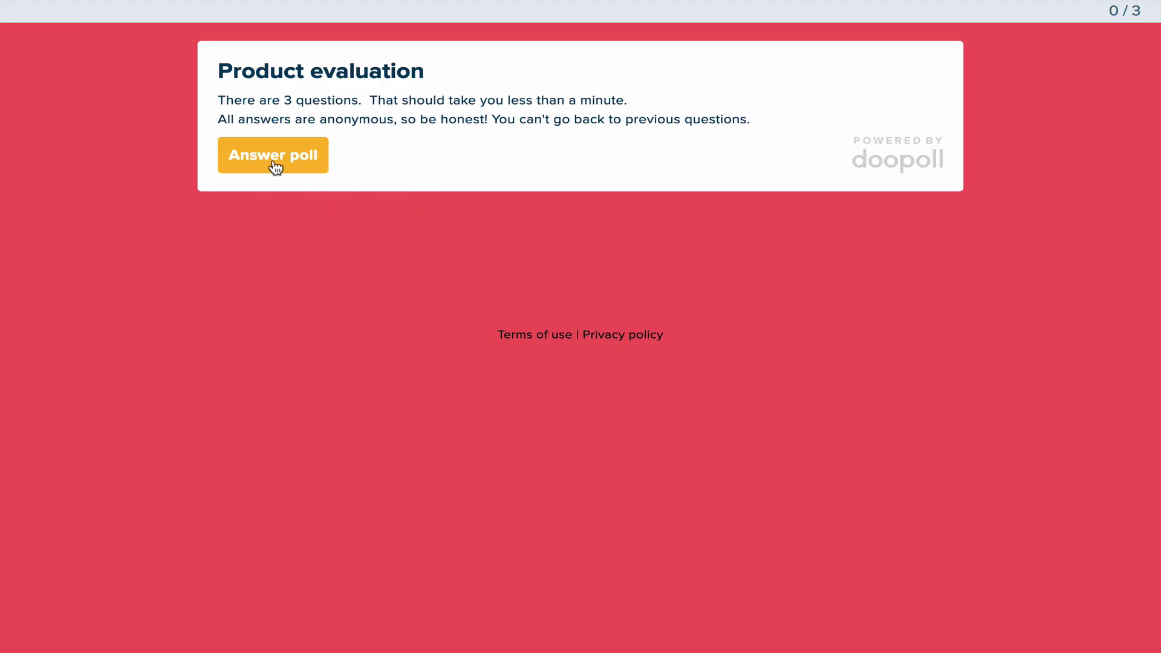
pyautogui.click(273, 160)
pyautogui.click(491, 155)
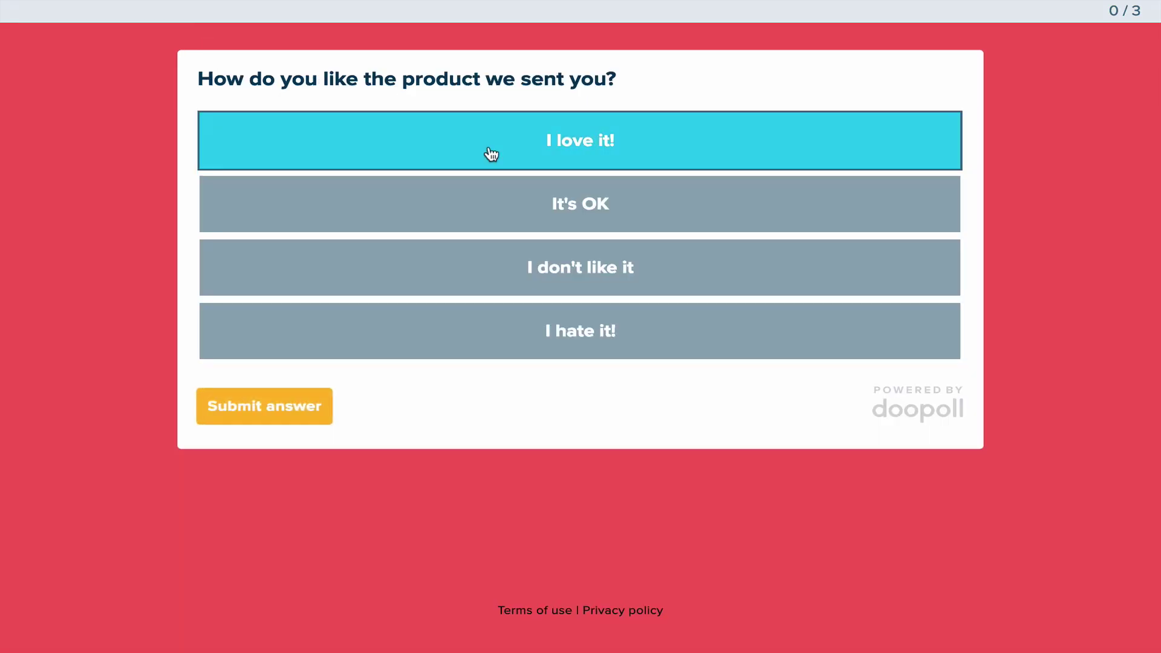
pyautogui.click(263, 406)
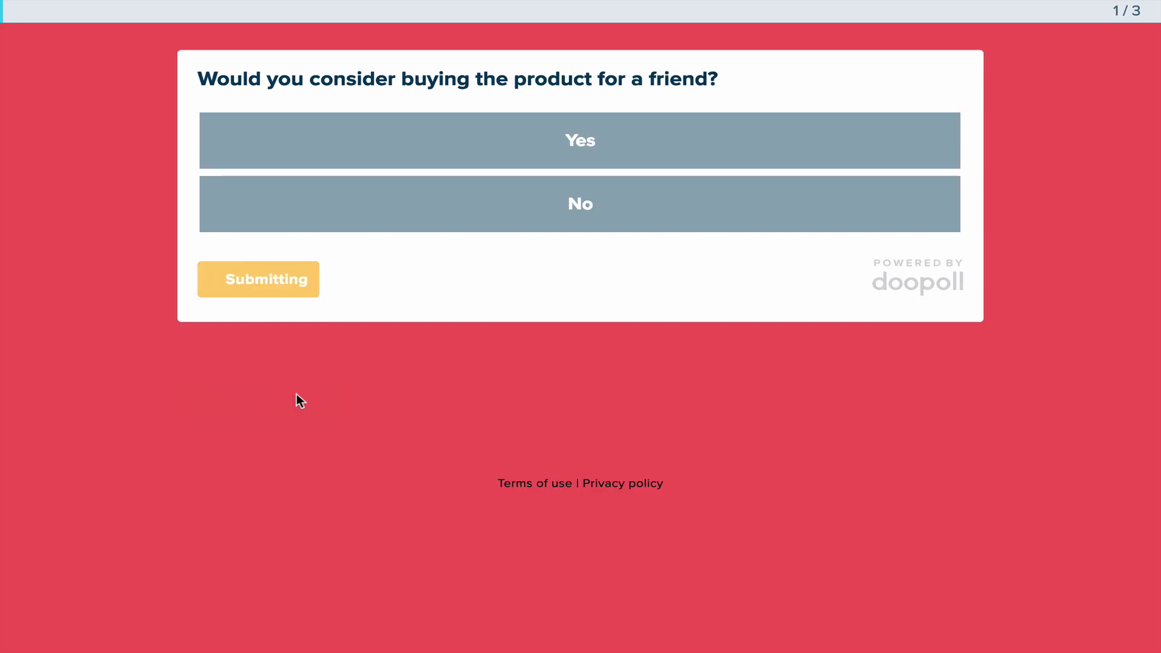
# Answer Yes to buying for a friend, rate the colleague question near very likely, and submit the email address
pyautogui.click(484, 149)
pyautogui.click(265, 278)
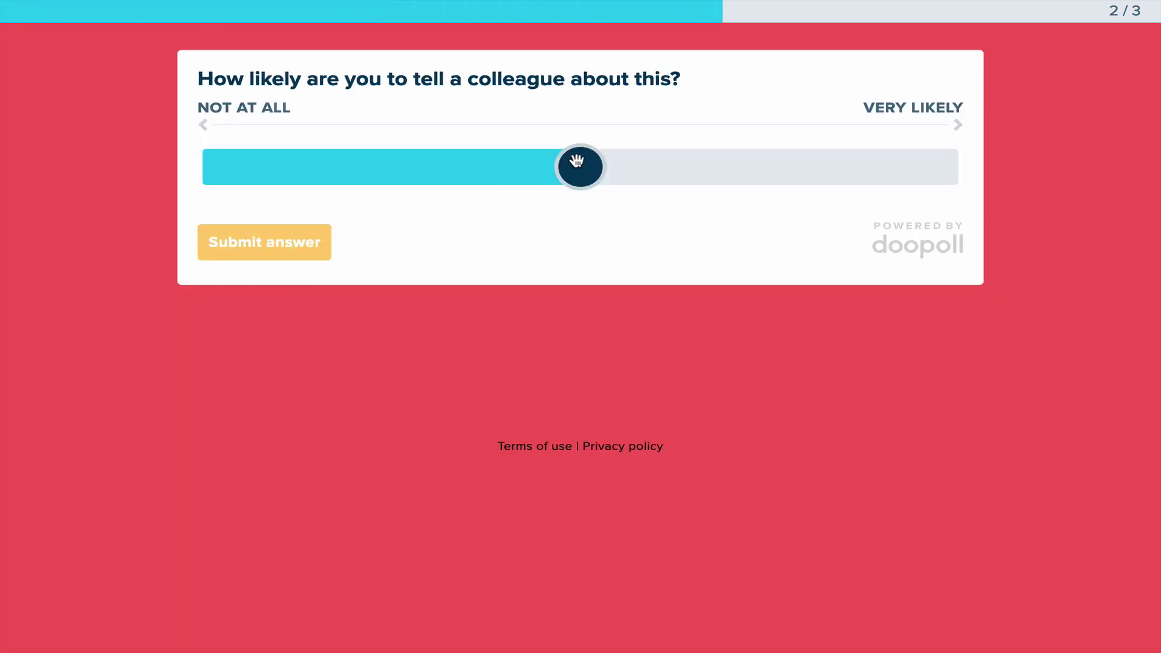
pyautogui.moveTo(578, 167); pyautogui.dragTo(805, 159)
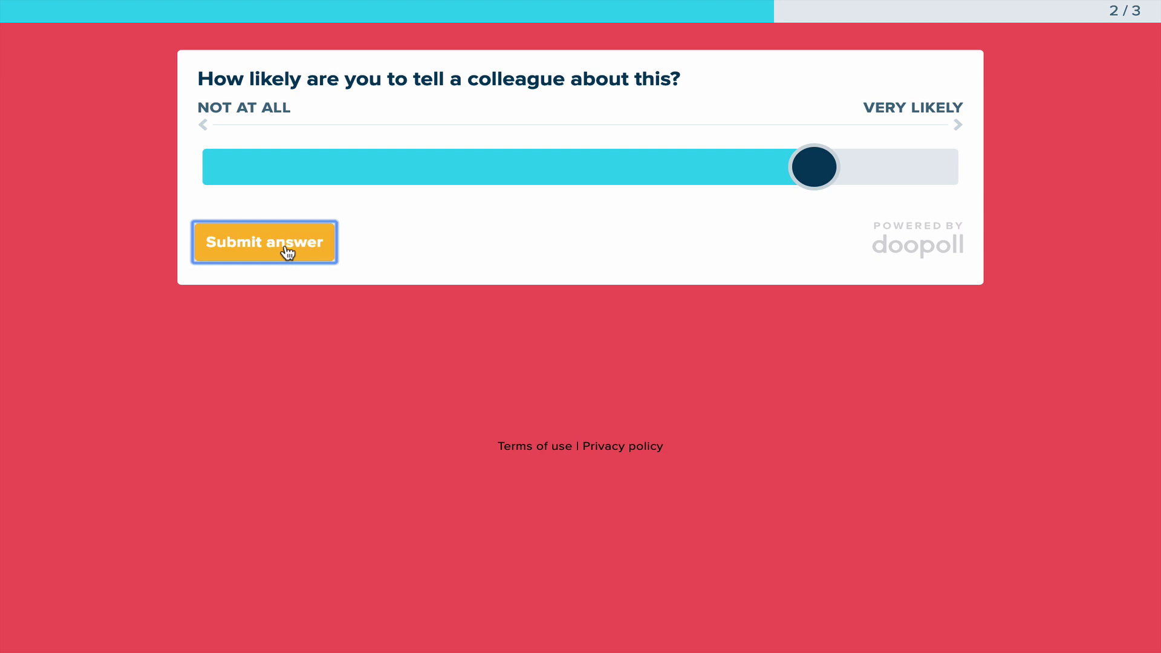
pyautogui.click(264, 241)
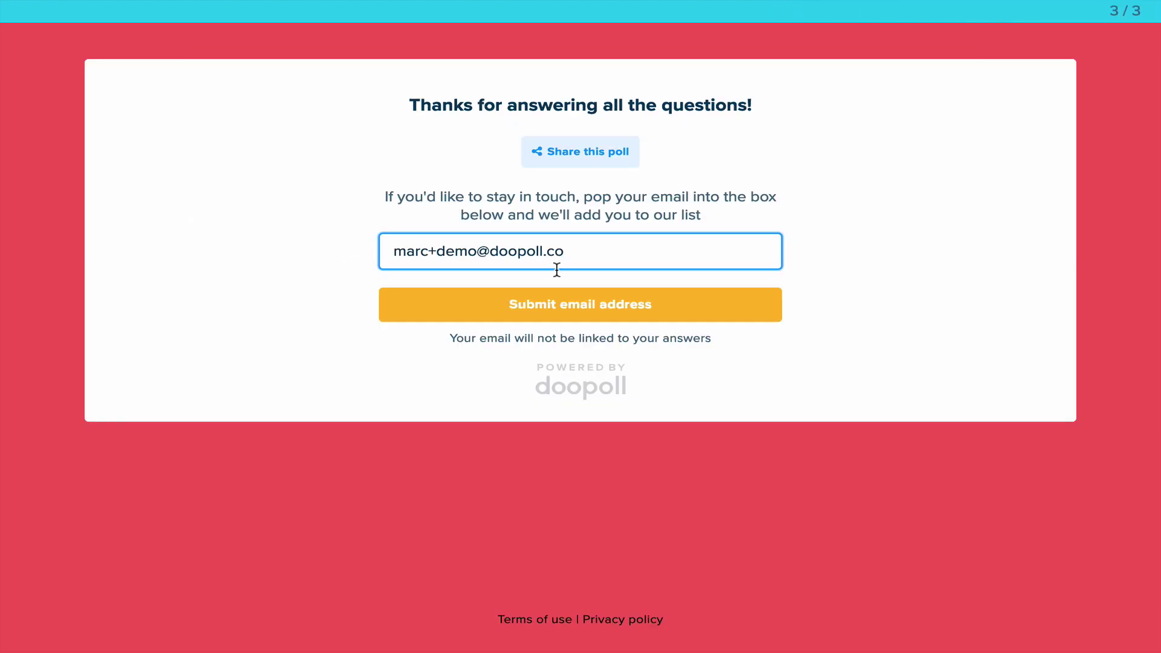
pyautogui.click(564, 306)
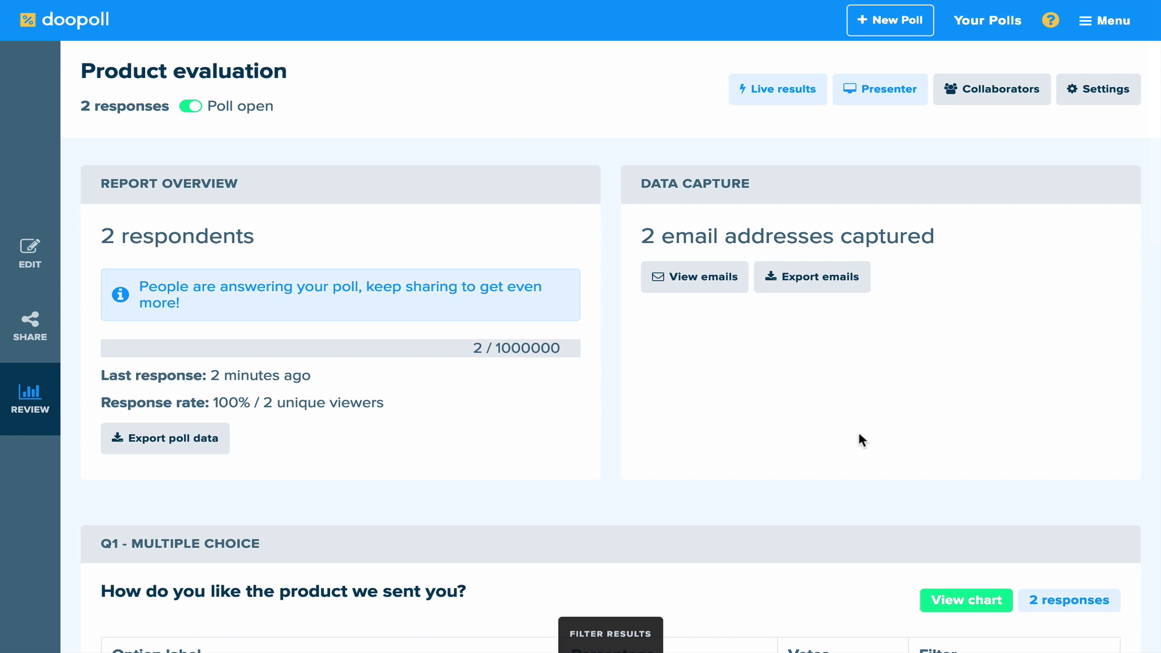
pyautogui.scroll(-4, 859, 433)
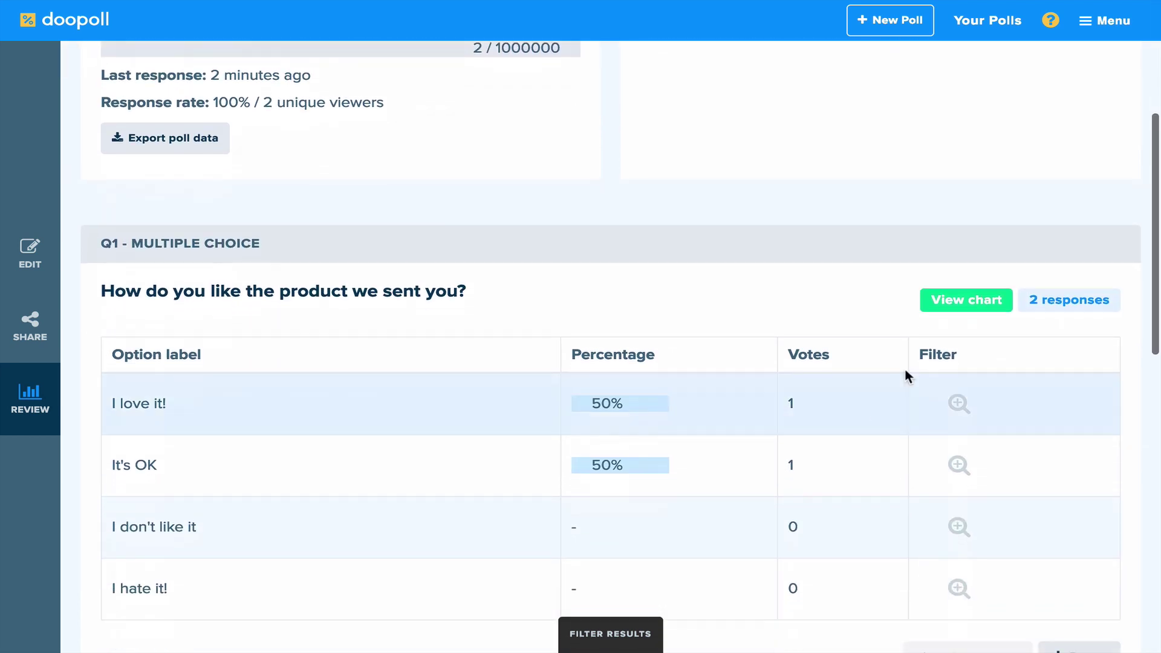
# Show Q1's 50/50 results as a pie chart and download its image
pyautogui.click(966, 300)
pyautogui.scroll(-3, 872, 302)
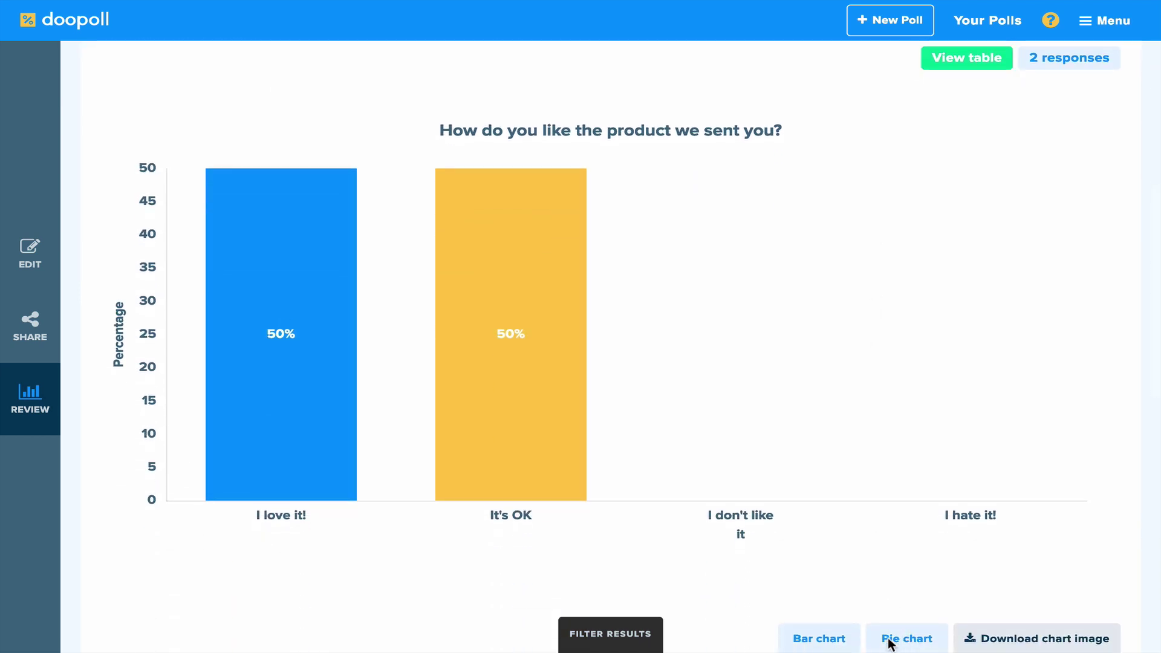
pyautogui.scroll(-1, 890, 642)
pyautogui.click(899, 607)
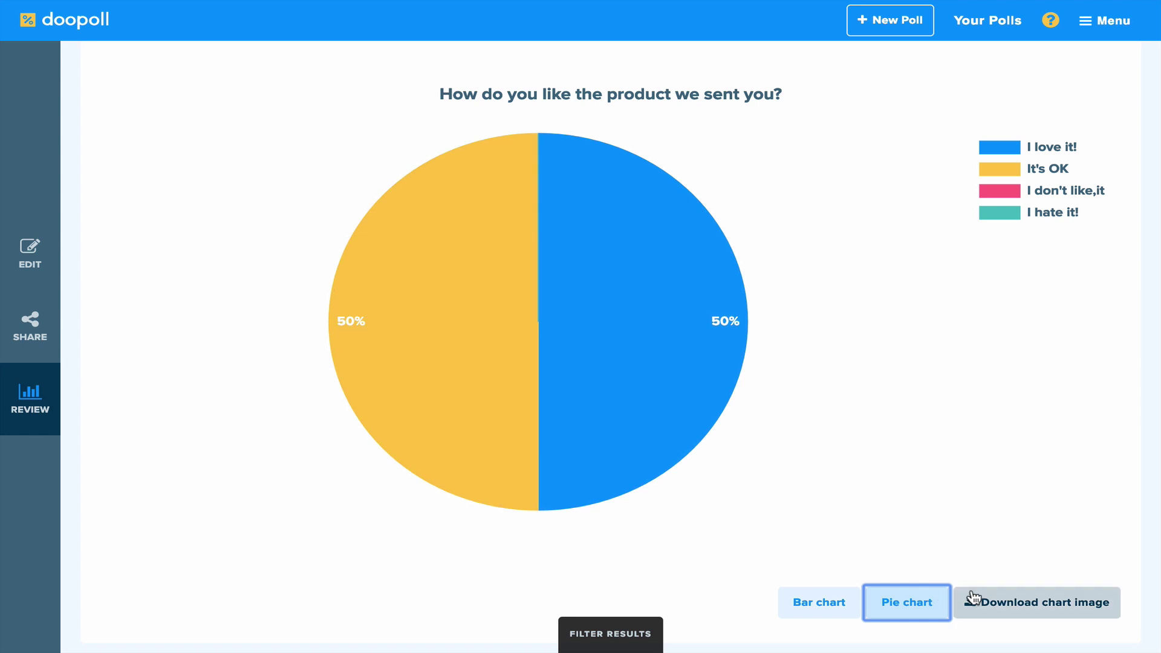
pyautogui.click(980, 601)
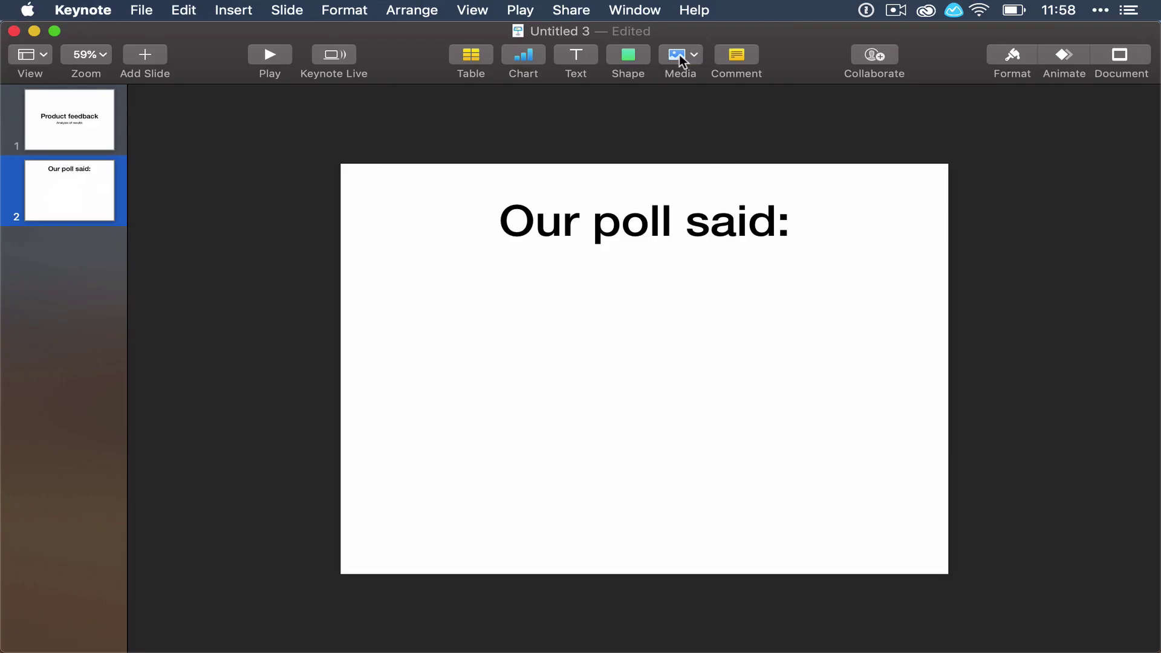
# Insert the downloaded chart PNG from the Desktop onto slide 2 through Media > Choose
pyautogui.click(678, 57)
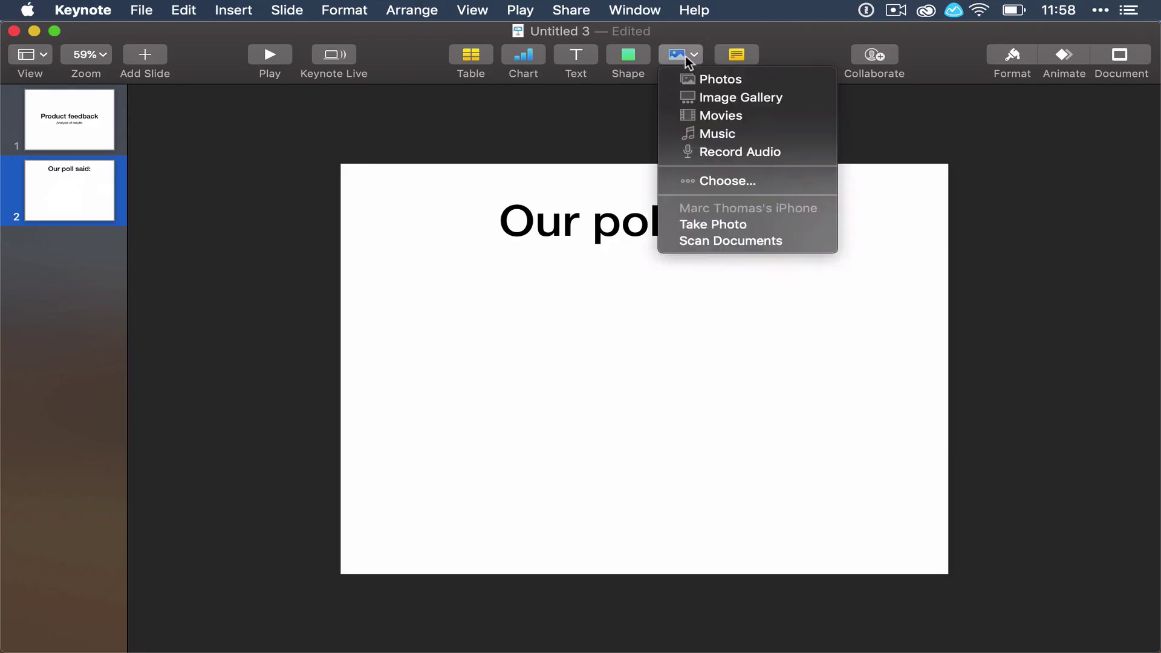
pyautogui.click(751, 183)
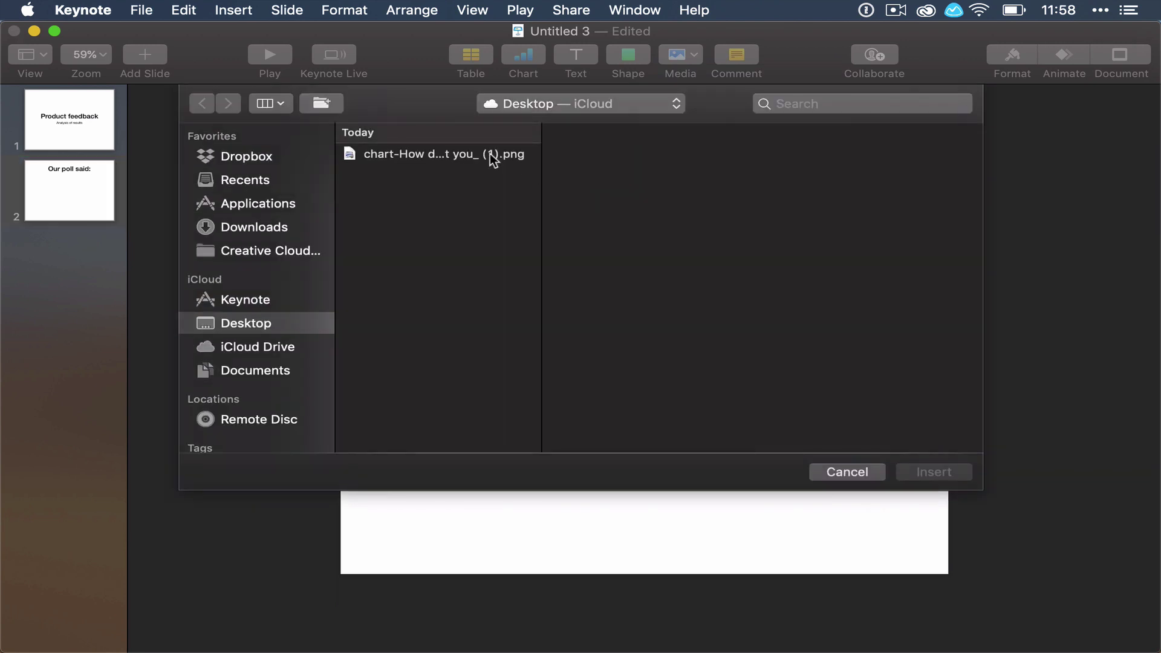
pyautogui.click(490, 153)
pyautogui.doubleClick(490, 154)
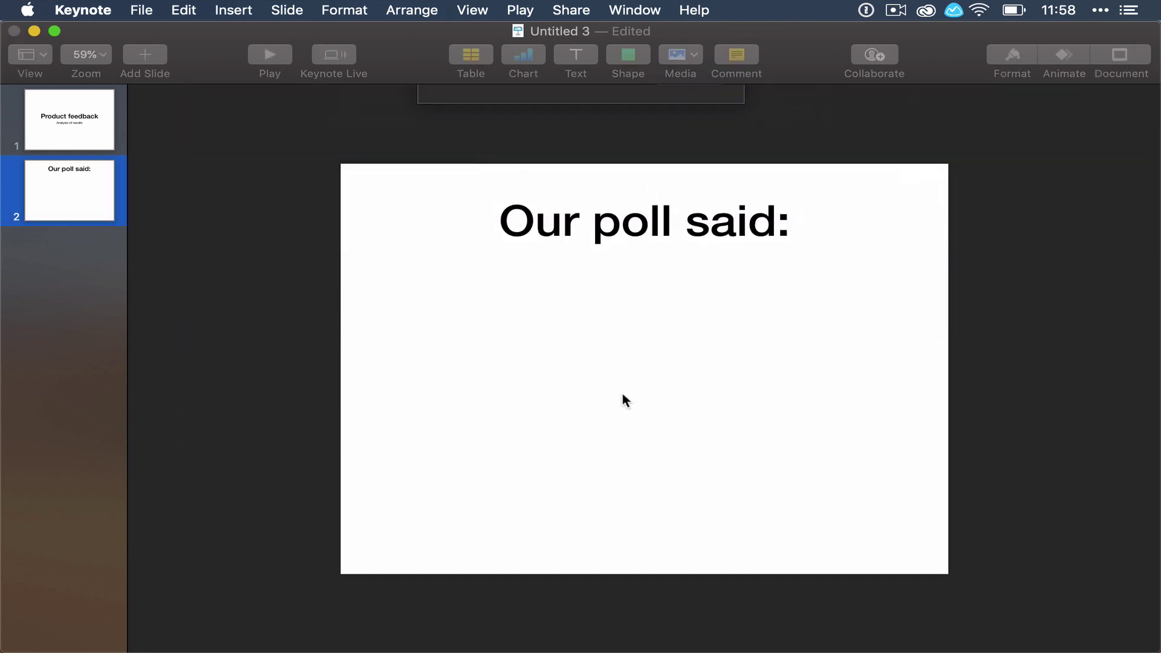